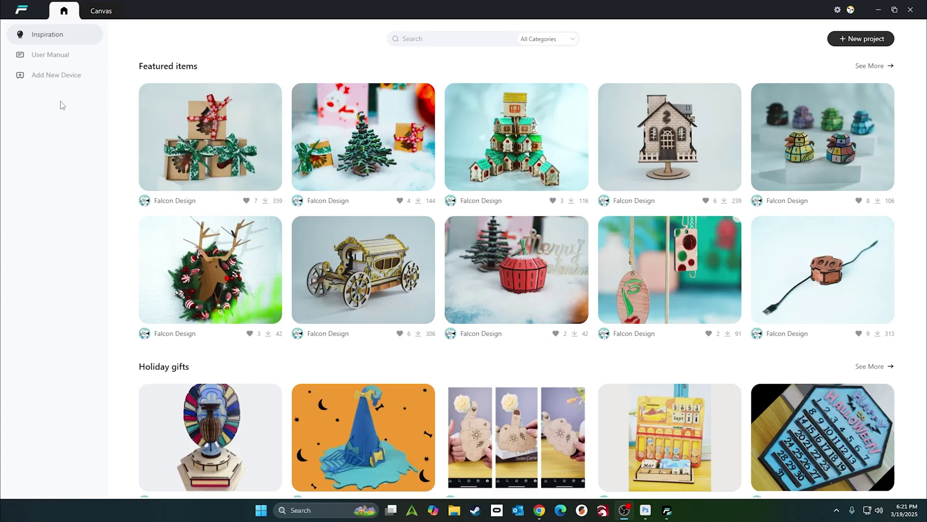
Step: Open the blank design canvas and confirm rotation is enabled in the Advanced settings
click(103, 14)
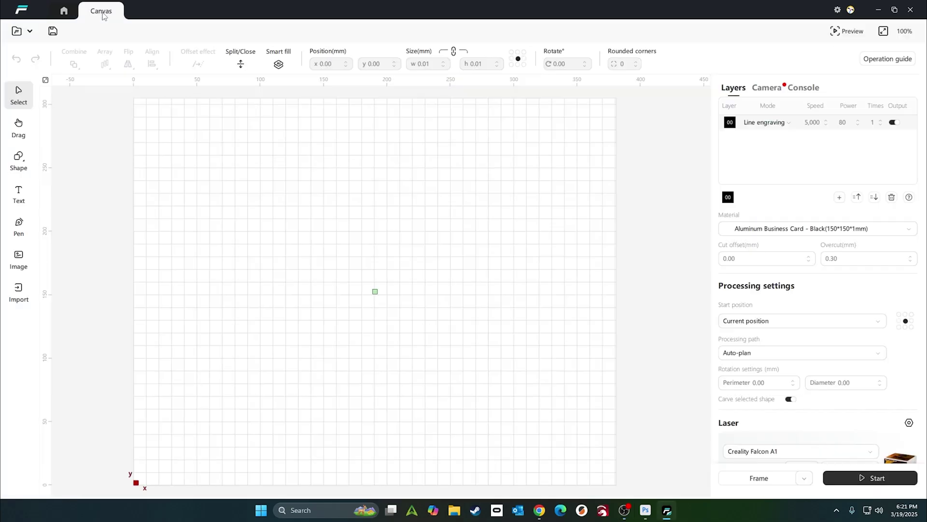
click(29, 32)
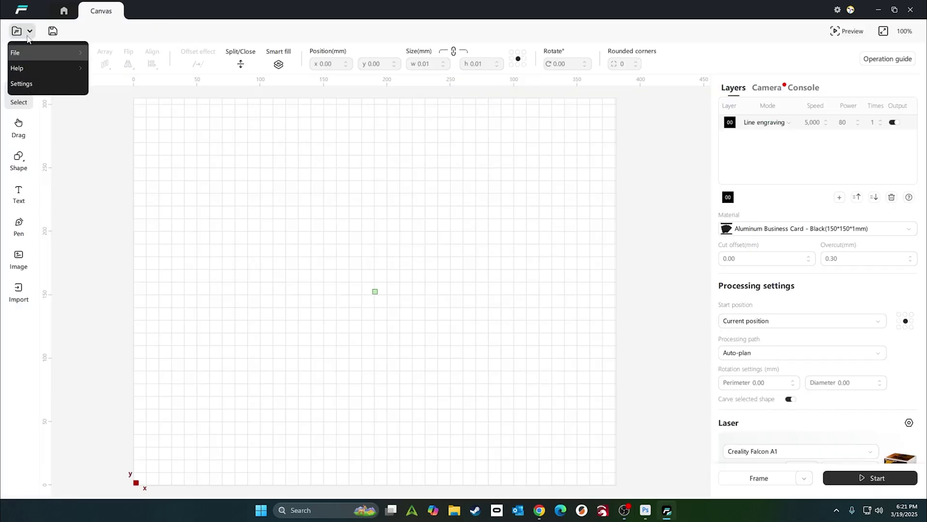
click(30, 84)
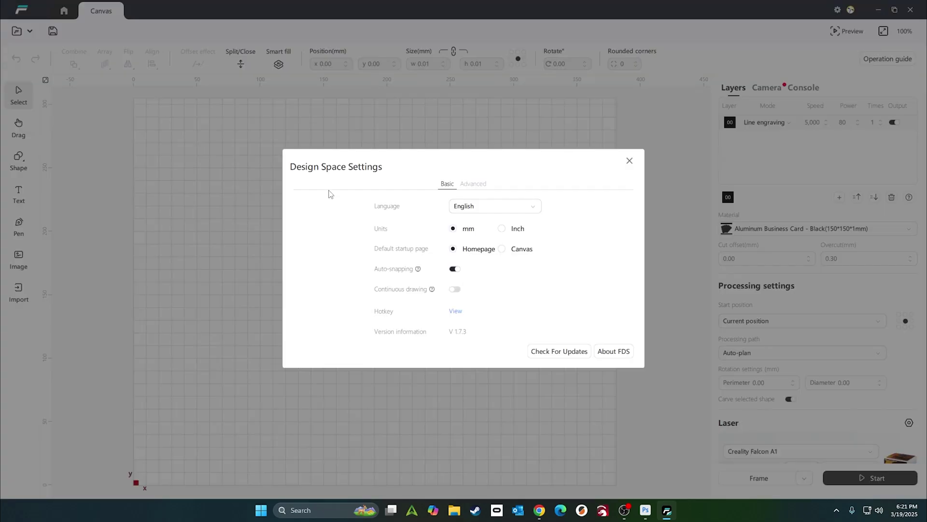
click(475, 185)
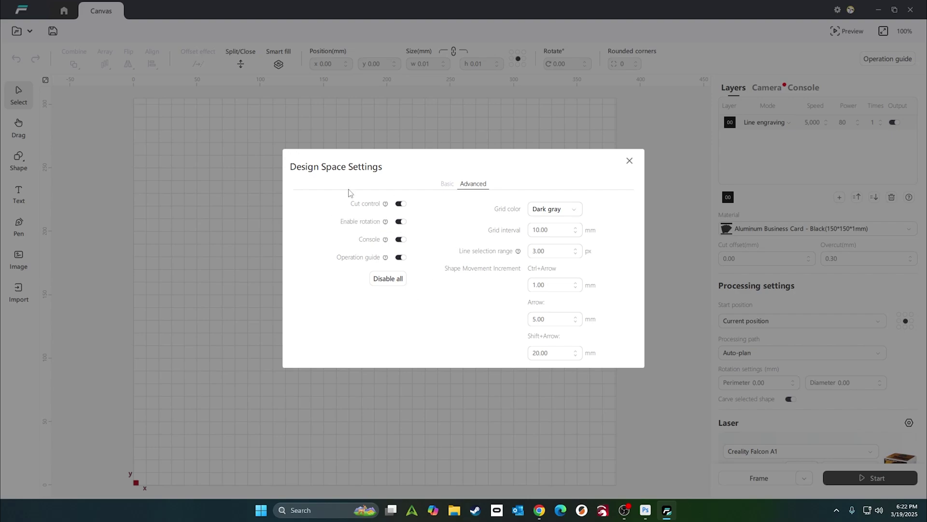
click(629, 163)
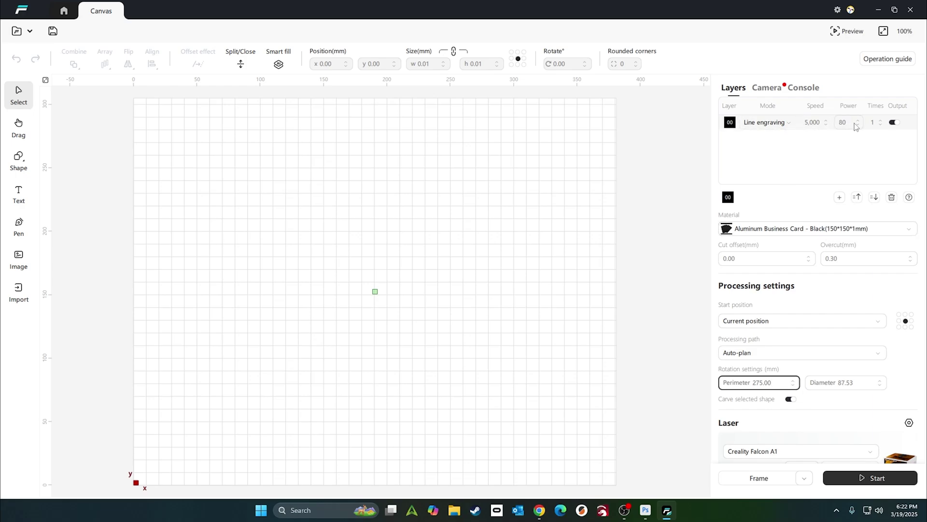
Step: Change the line-engraving layer's speed to 4,000
click(807, 124)
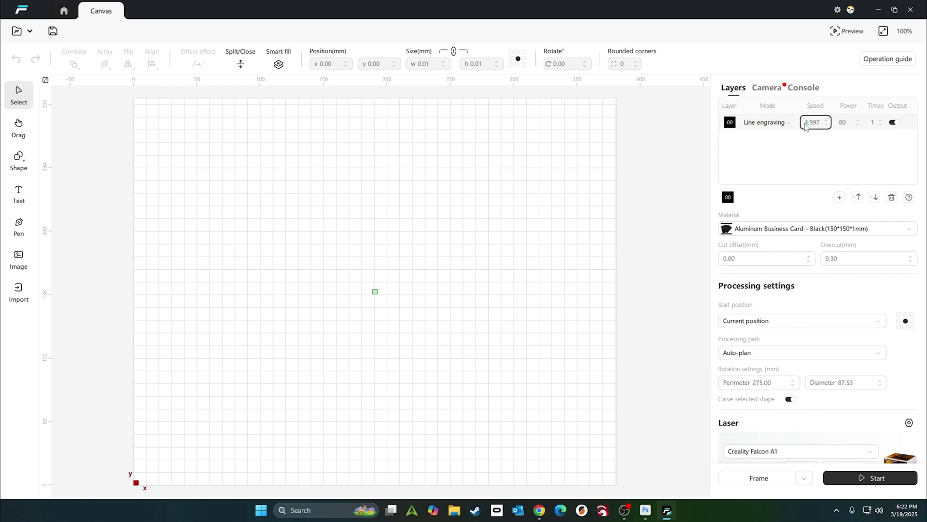
text(49974)
click(779, 90)
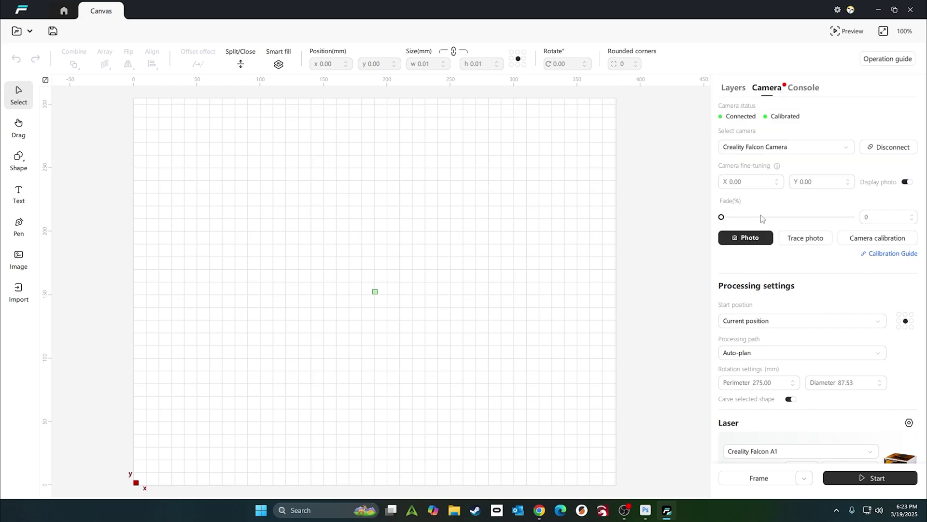
Step: Photograph the tumbler on the bed, then import the gorilla file scaled to fit the canvas
click(749, 239)
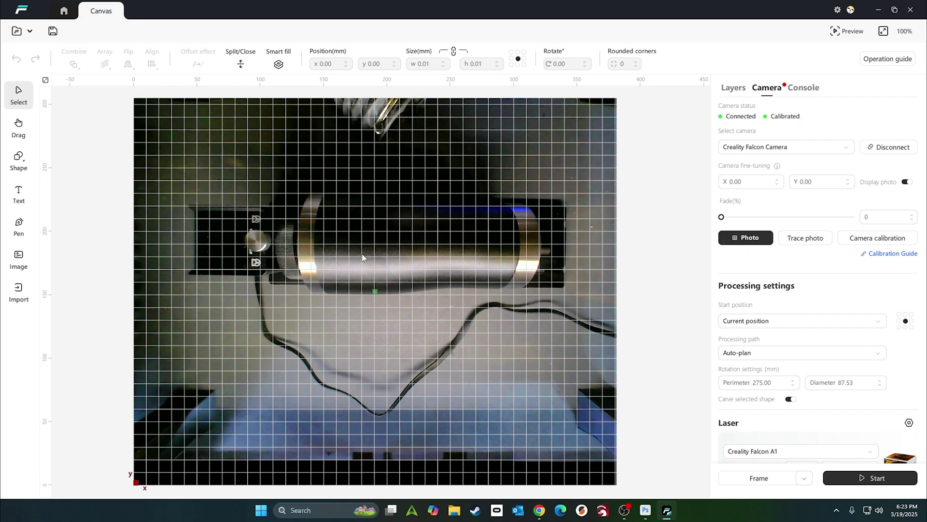
click(19, 291)
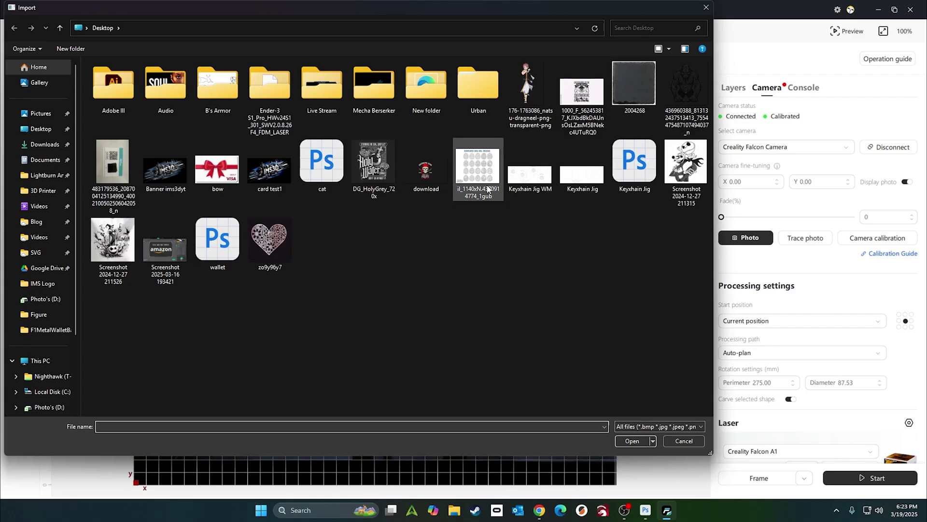
click(686, 96)
click(630, 440)
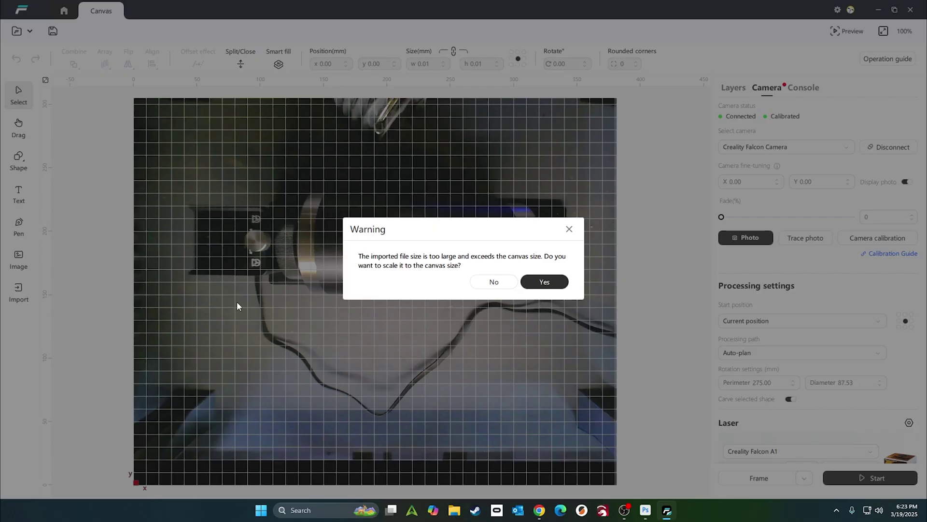
click(543, 283)
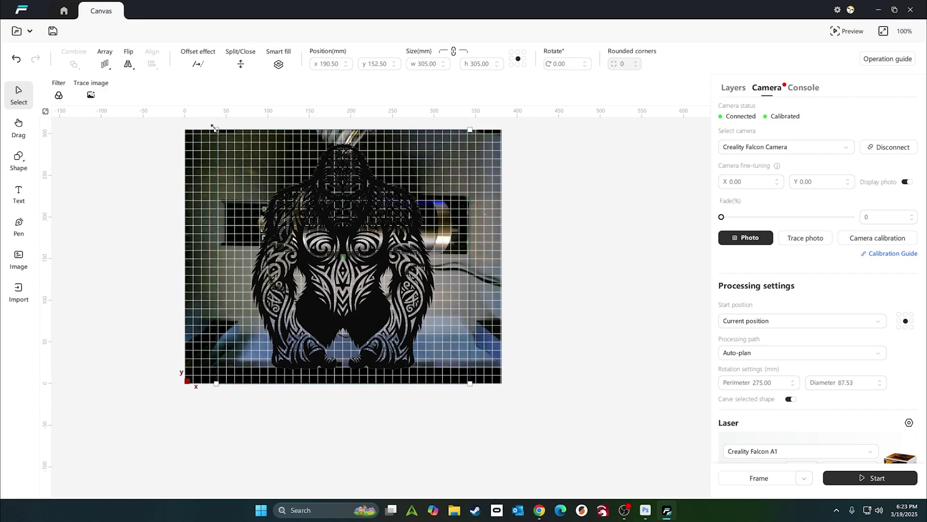
Step: Shrink the gorilla design to about 134 mm and rotate it by 270°
drag(214, 128, 379, 271)
click(569, 64)
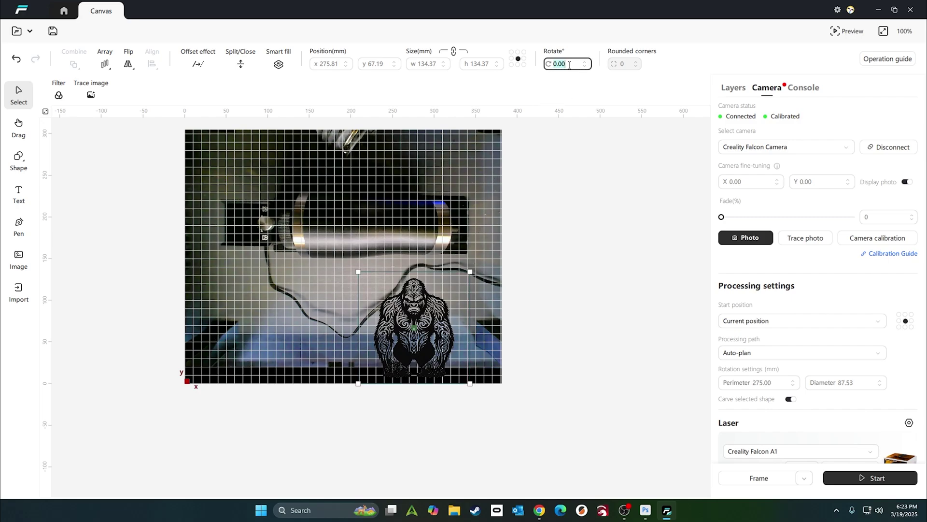
text(270)
key(Return)
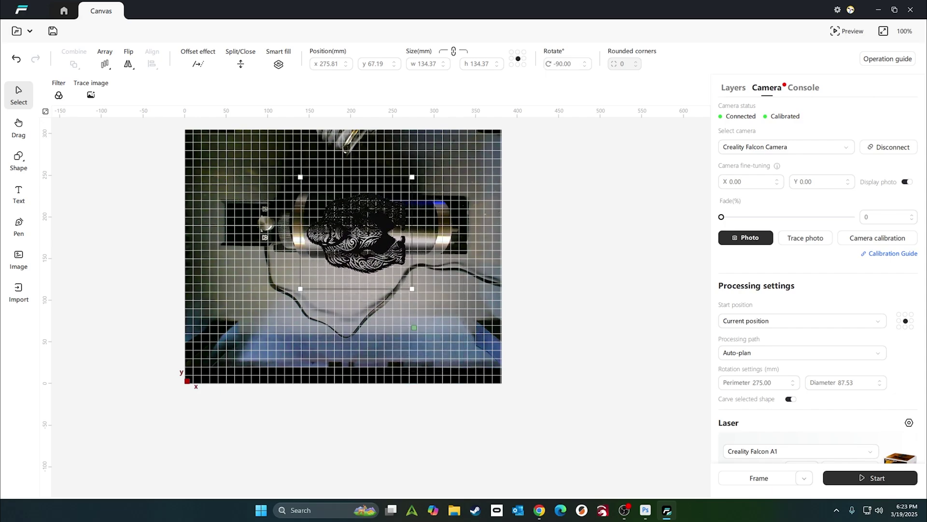
Step: Resize the gorilla to about 103 mm and centre it over the tumbler in the photo
scroll(376, 234, up, 4)
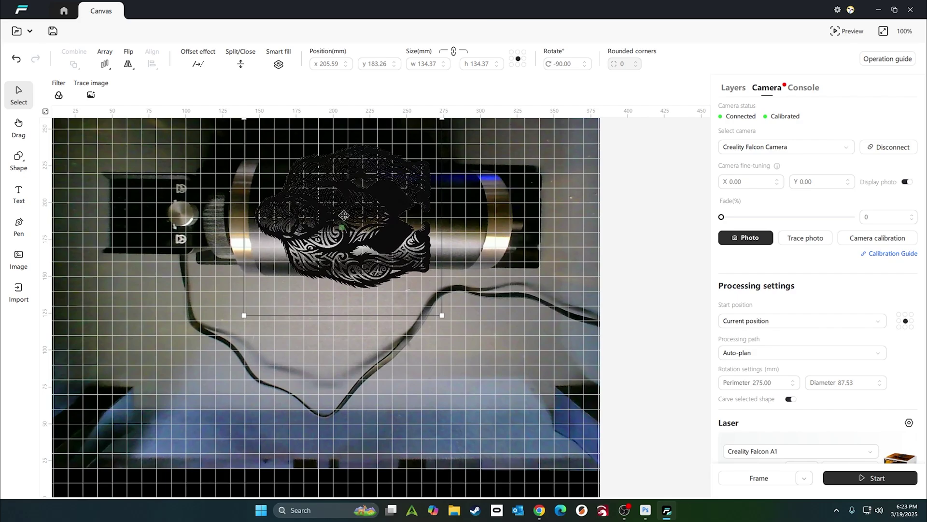
drag(343, 216, 341, 216)
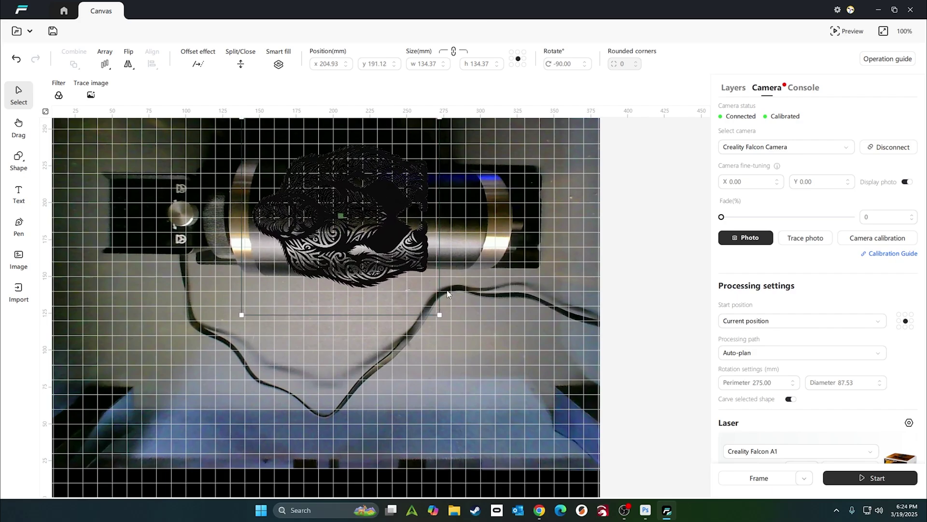
drag(440, 312, 396, 282)
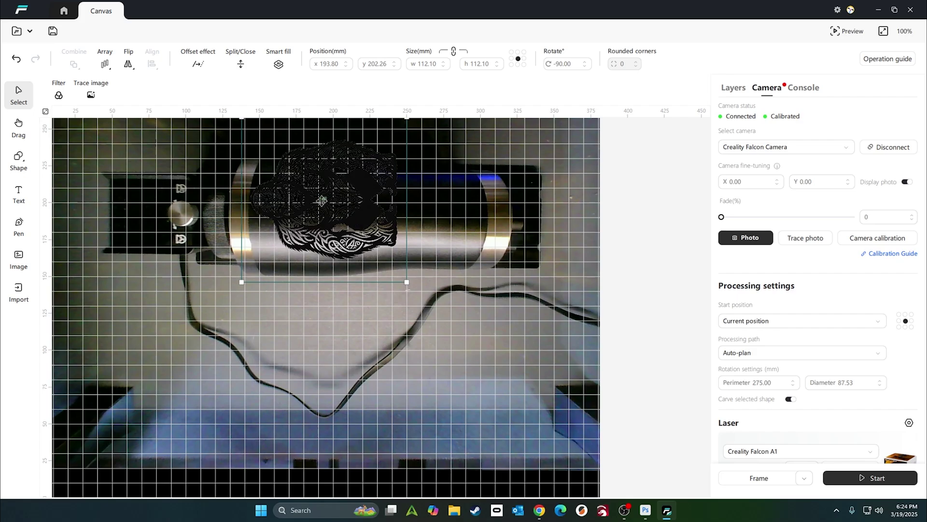
drag(326, 208, 325, 213)
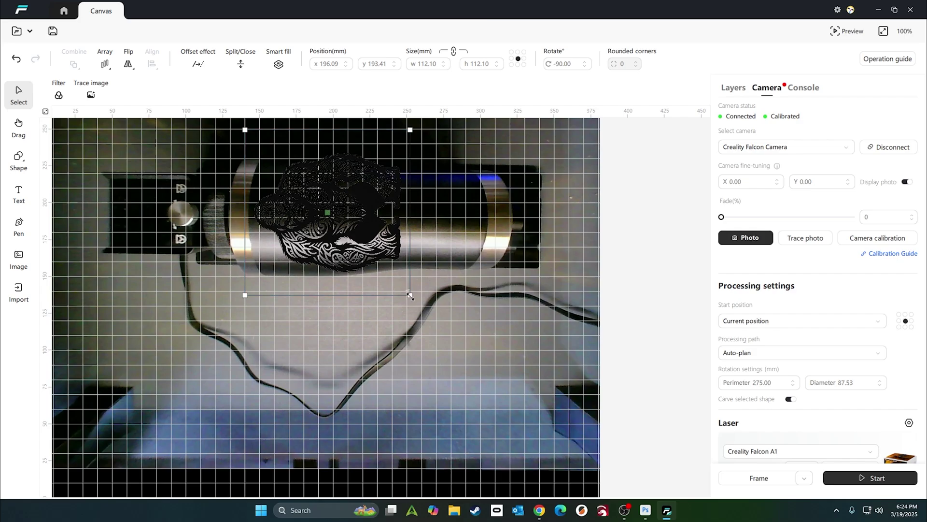
drag(410, 295, 396, 281)
drag(318, 201, 319, 209)
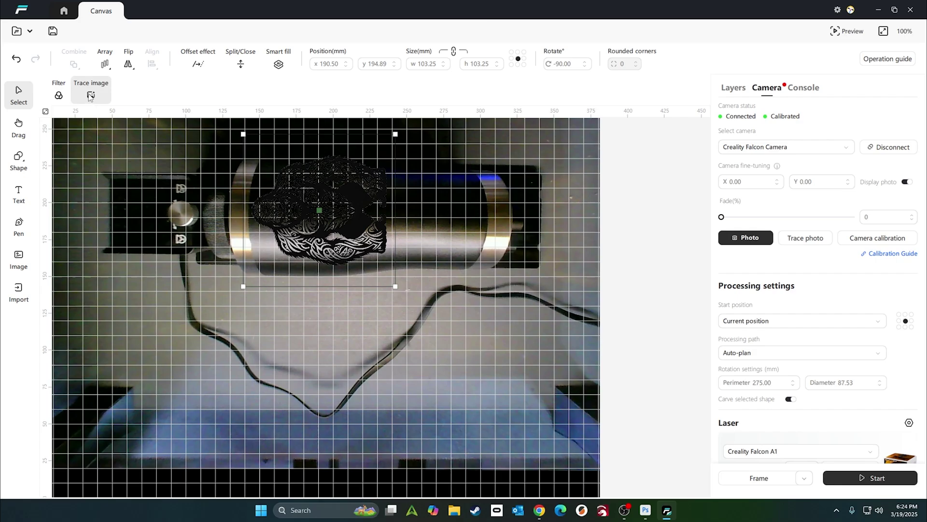
Step: Make the gorilla image black and white and begin tracing it with a raised threshold
click(60, 99)
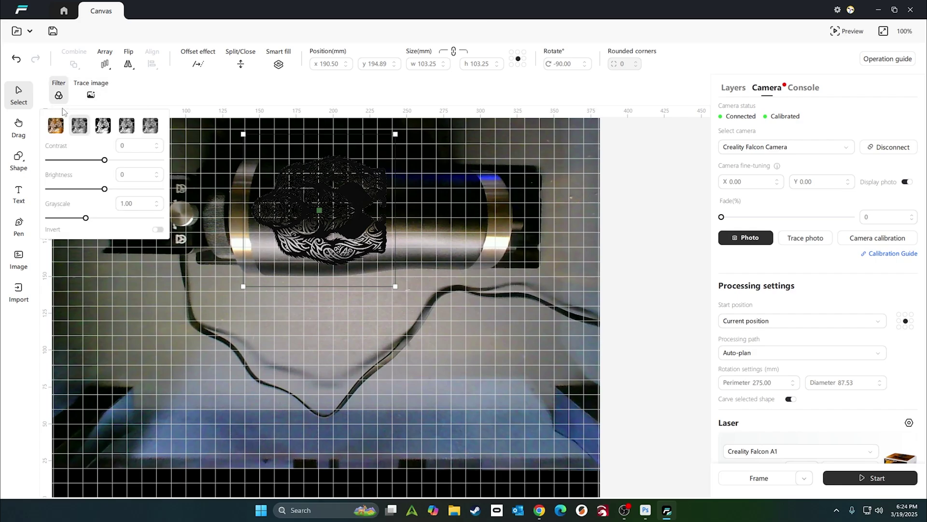
click(105, 126)
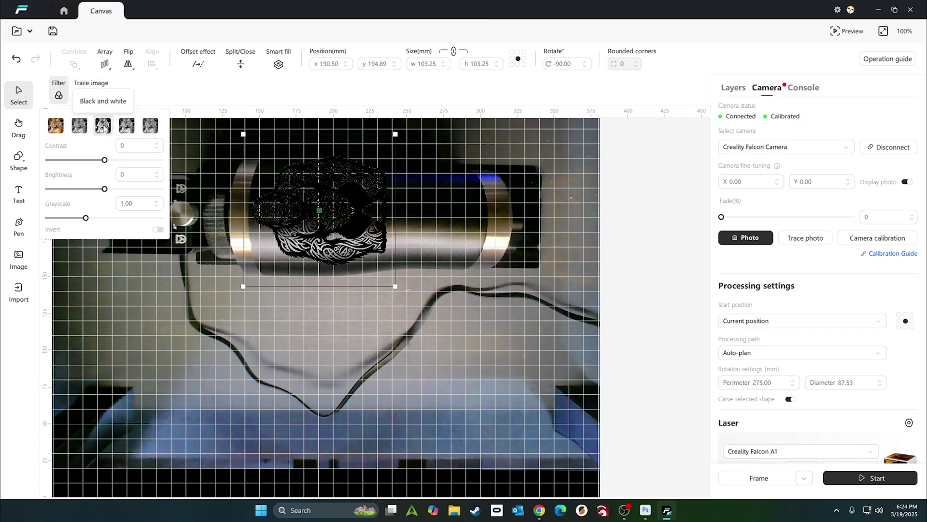
click(91, 92)
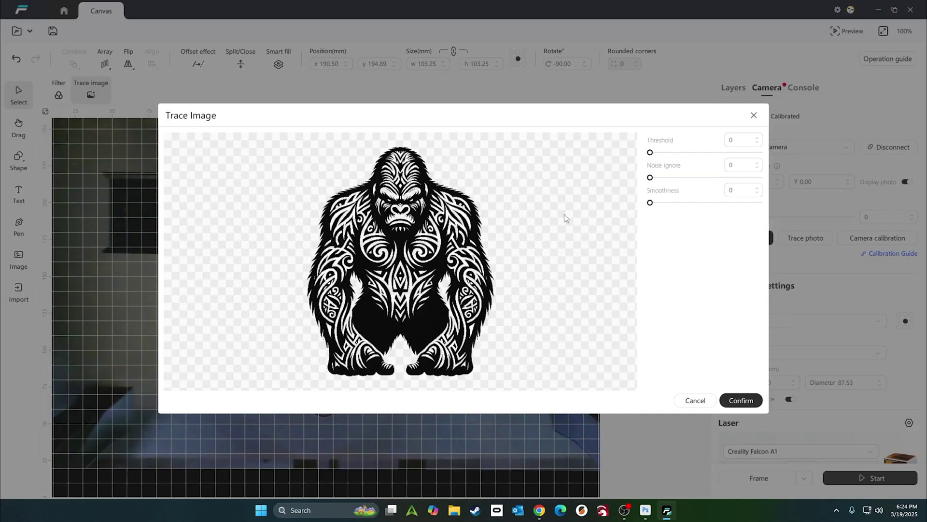
drag(650, 152, 708, 152)
scroll(454, 222, up, 5)
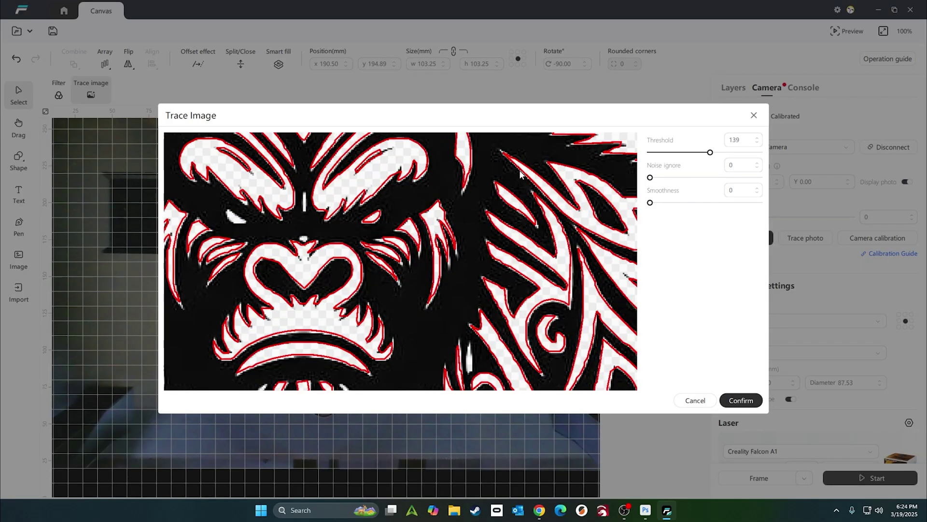
drag(710, 152, 720, 158)
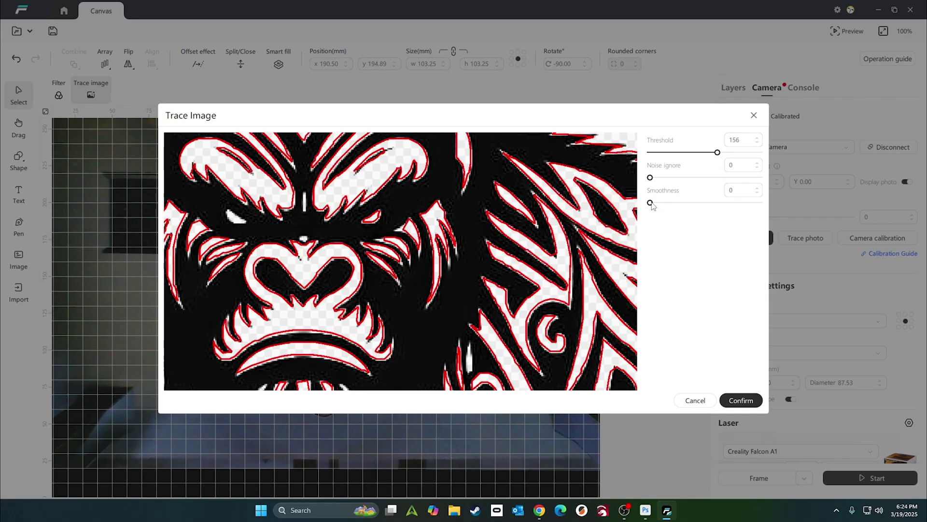
Step: Set trace smoothness to 22 and threshold to 131, then confirm the vector trace
drag(650, 202, 668, 207)
drag(668, 205, 675, 204)
mouse_move(718, 154)
mouse_down()
mouse_move(727, 154)
mouse_move(707, 157)
mouse_up()
click(699, 152)
scroll(420, 259, down, 3)
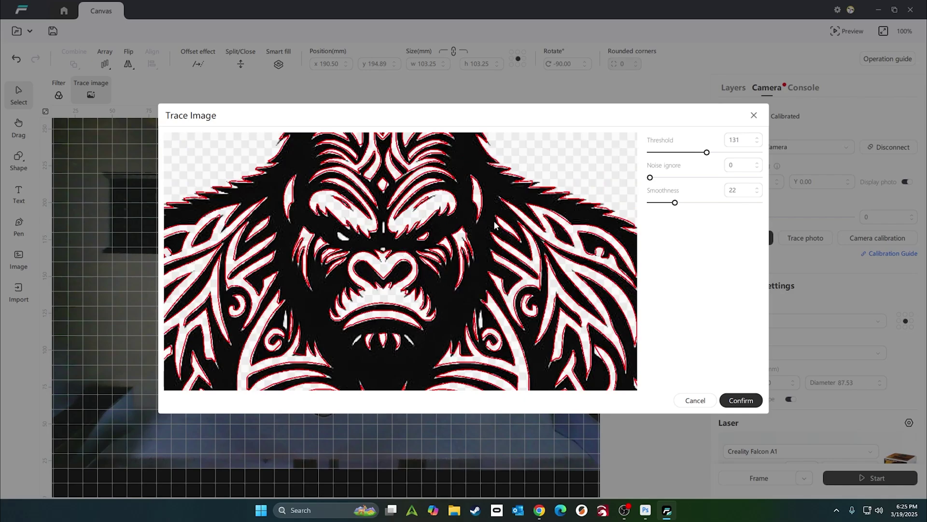
scroll(545, 236, down, 2)
scroll(546, 239, down, 4)
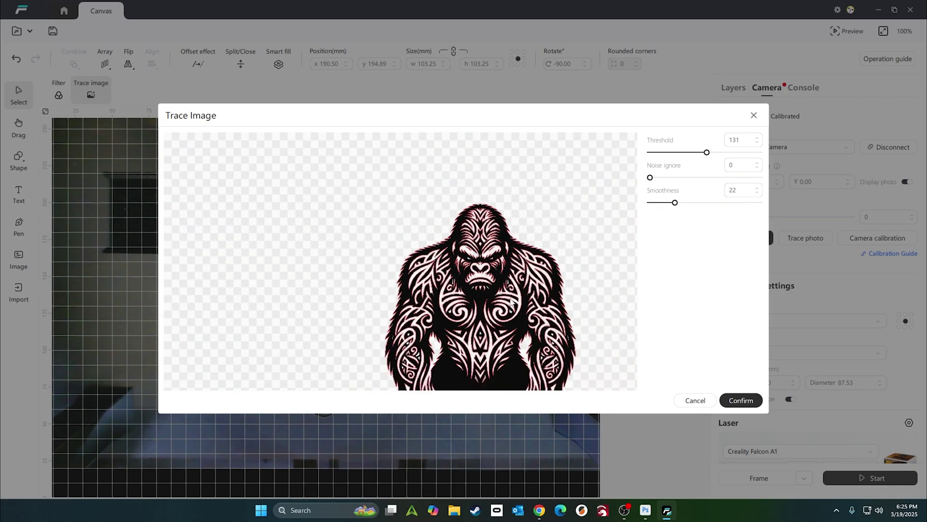
click(740, 401)
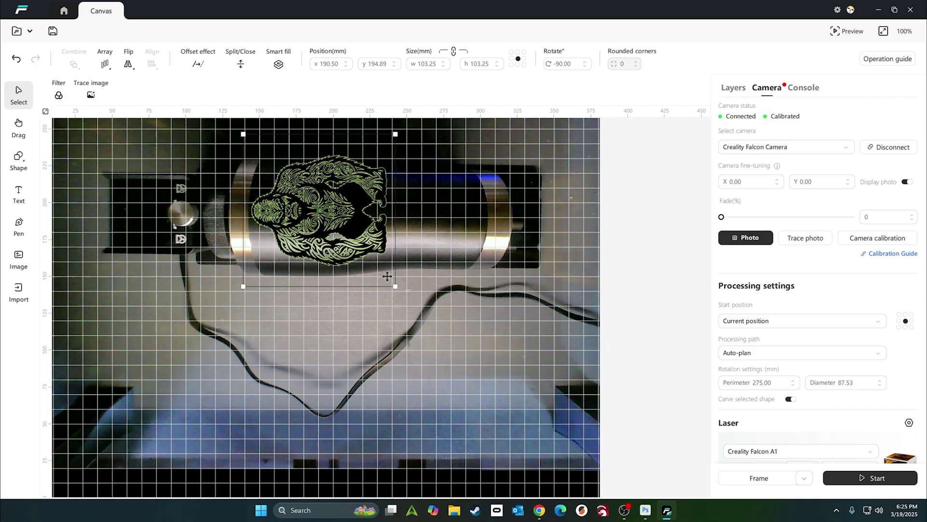
Step: Delete the original gorilla image and remove layers 01 and 00
drag(339, 210, 159, 222)
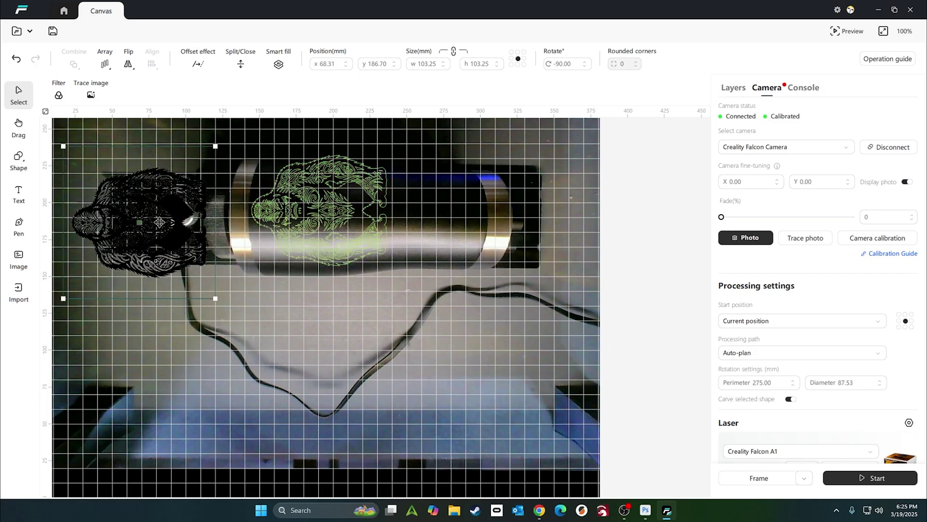
key(Delete)
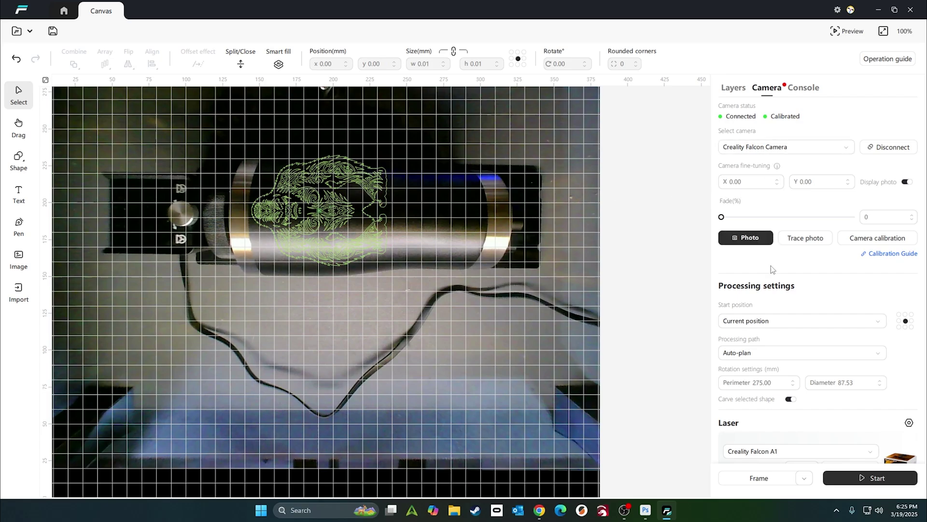
click(735, 88)
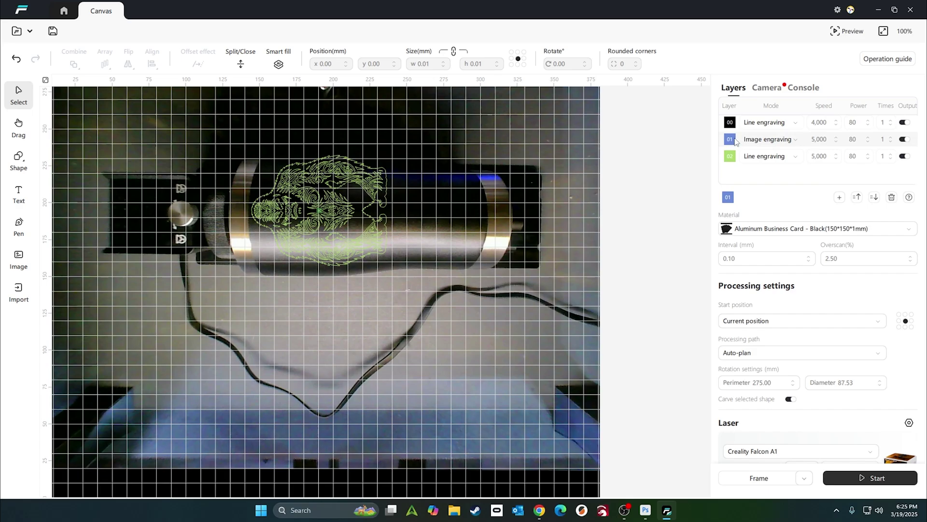
click(759, 141)
click(892, 197)
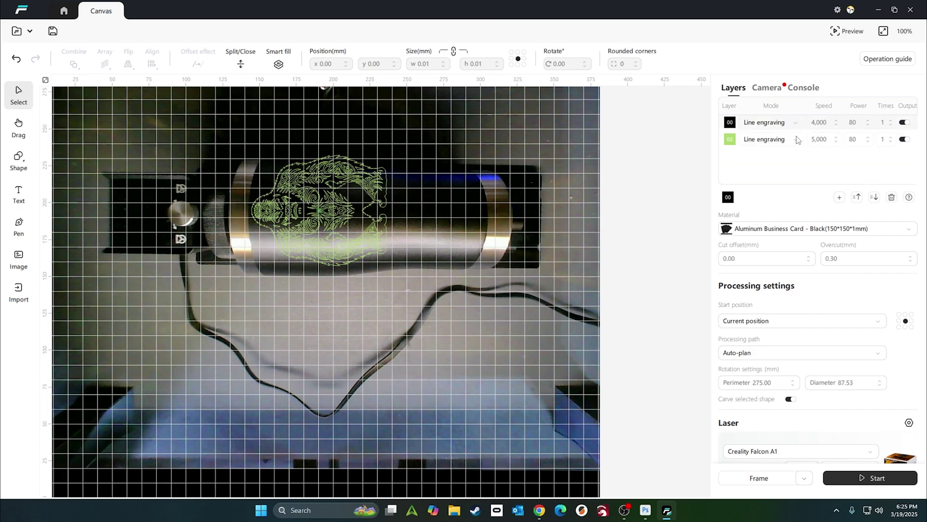
click(892, 198)
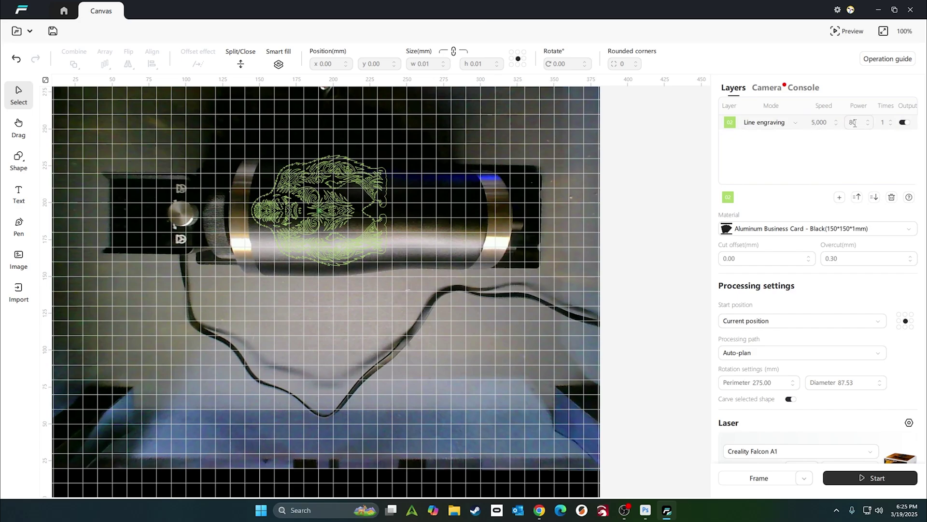
Step: Set layer 02 speed to 4,000, nudge the traced gorilla right, and pick the left-middle start point
click(813, 123)
text(40)
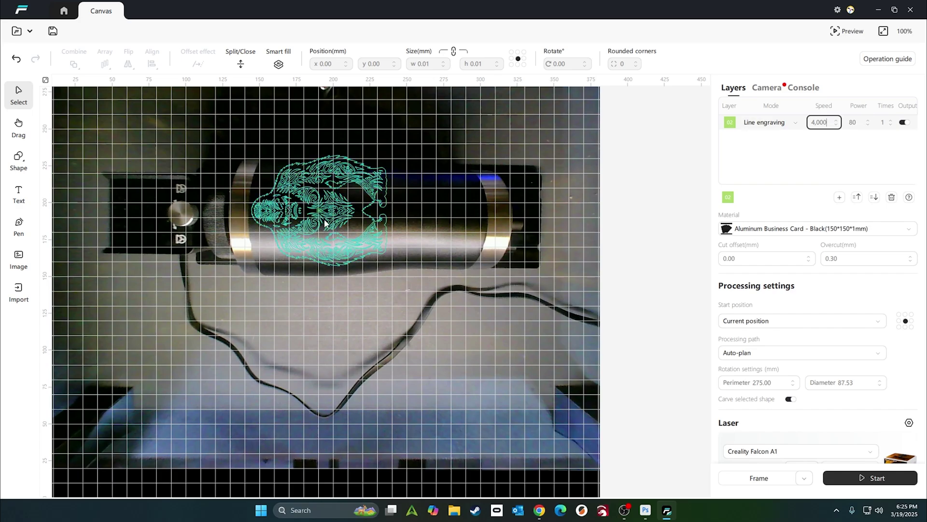
scroll(329, 215, up, 2)
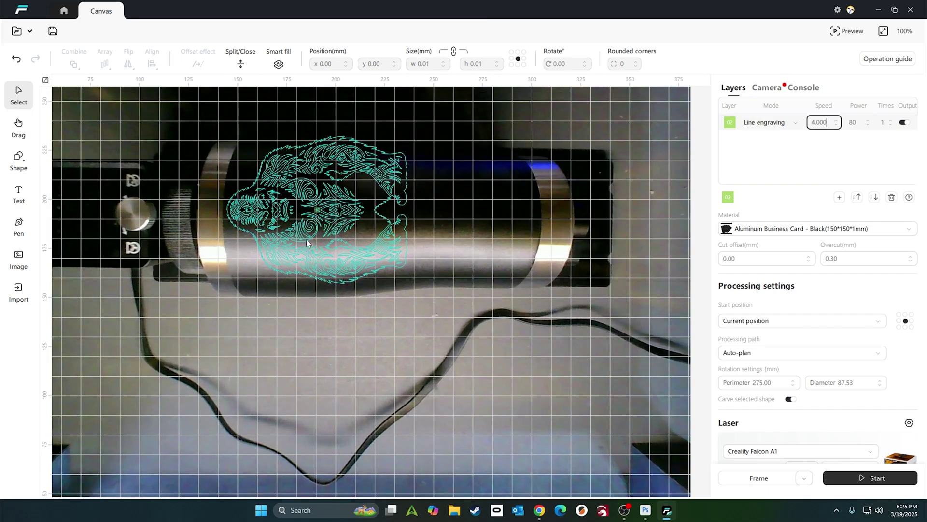
click(297, 211)
drag(312, 211, 320, 210)
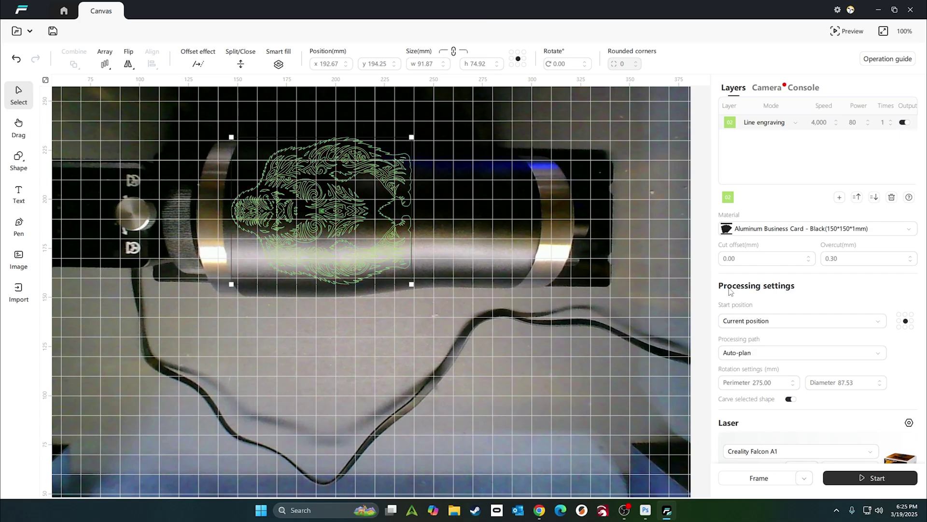
scroll(772, 323, down, 1)
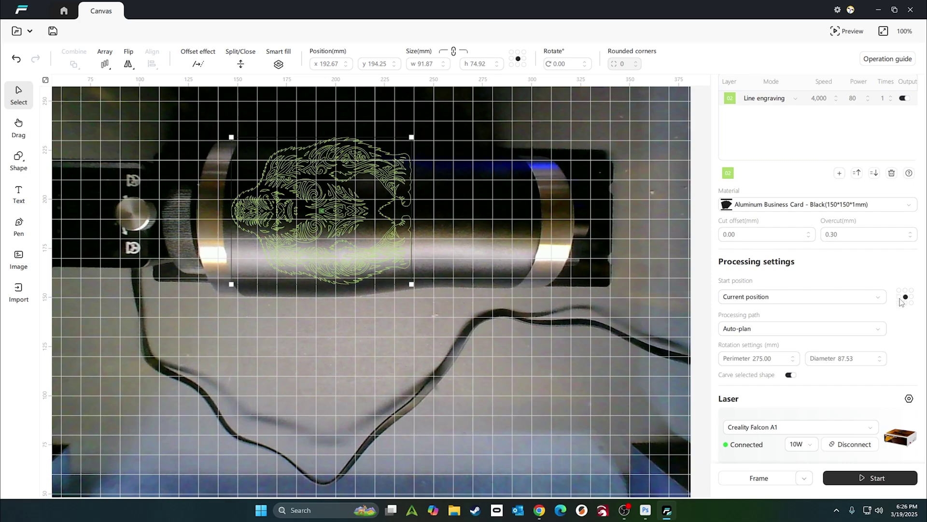
click(898, 297)
Step: Start engraving the traced gorilla on the Falcon A1
scroll(619, 333, down, 1)
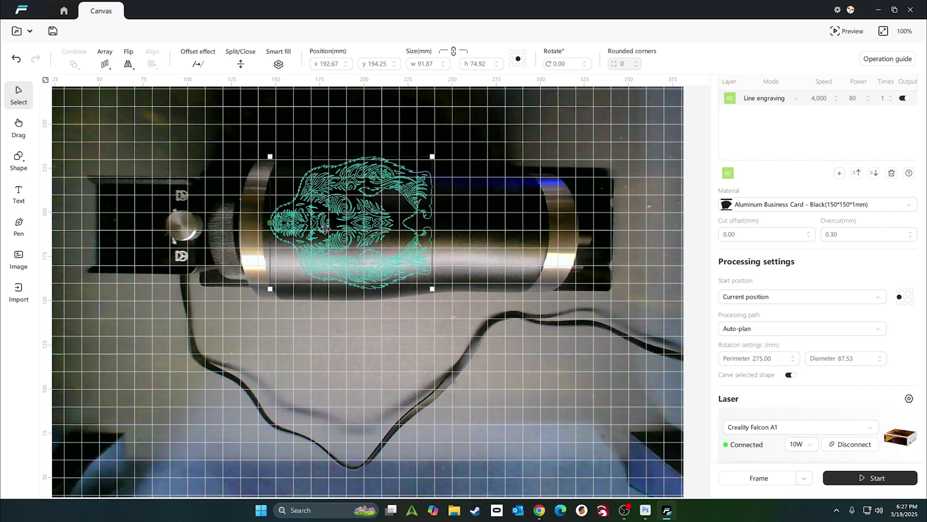
click(868, 484)
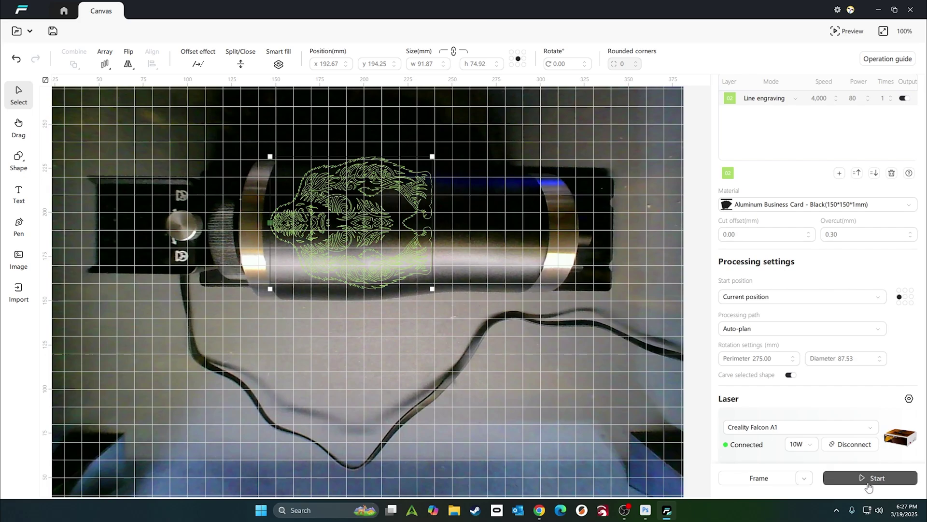